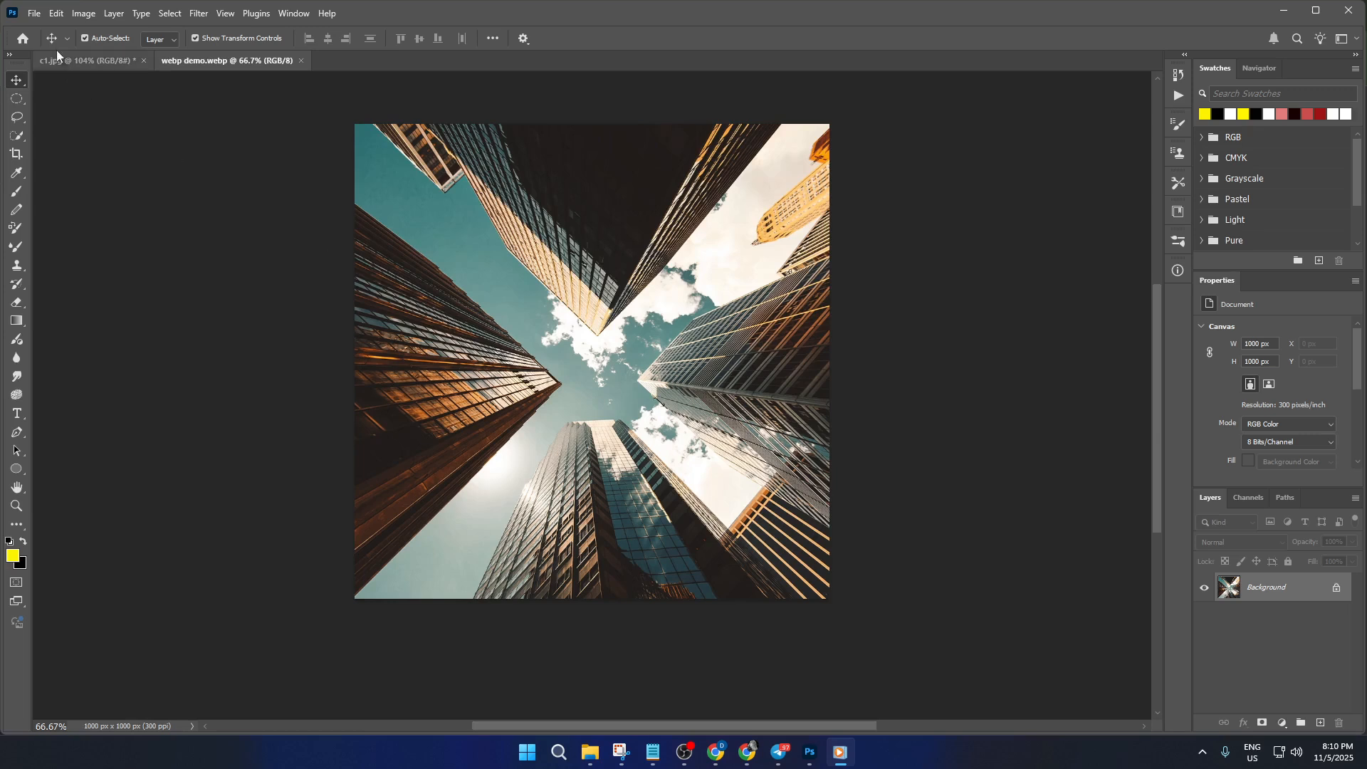
Try a Levels adjustment on the image with a shadow input of 16 and a midtone value of 1.22.
left_click(83, 16)
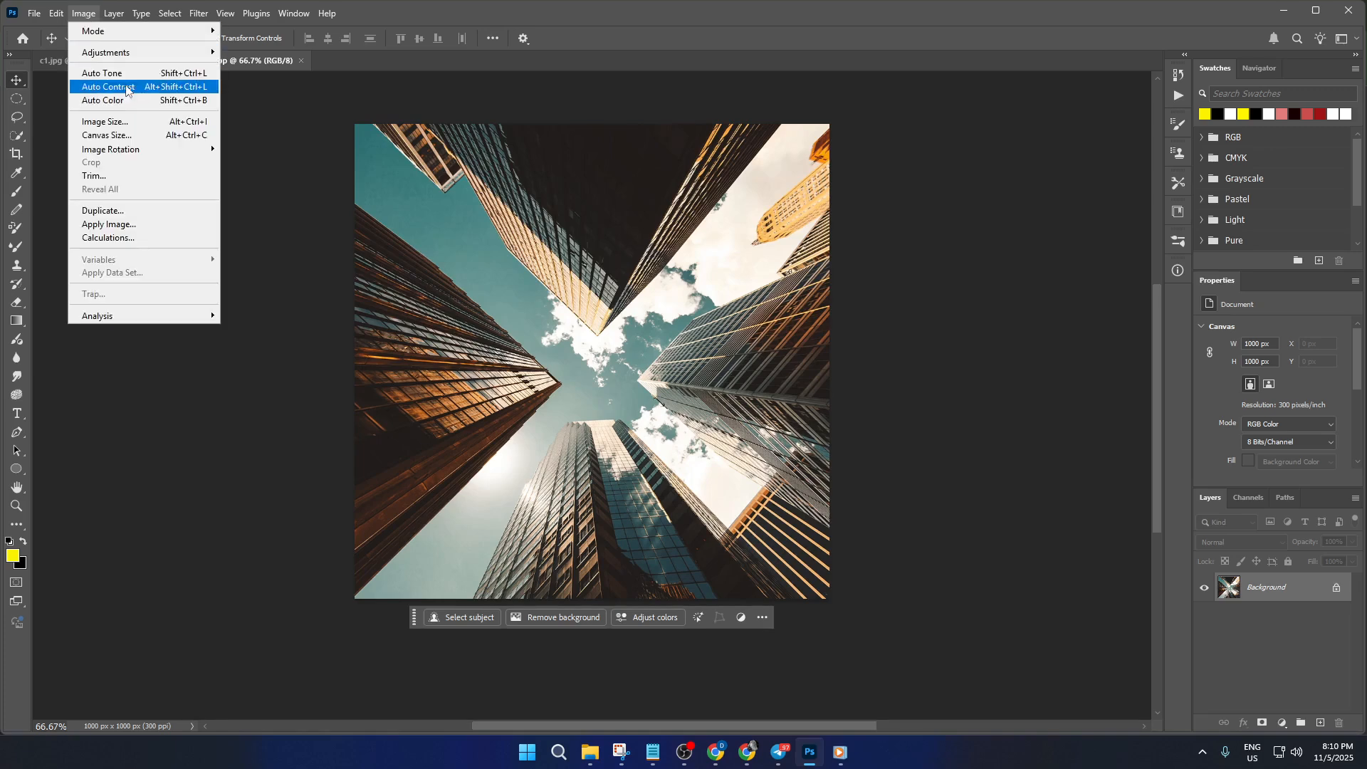
mouse_move(164, 57)
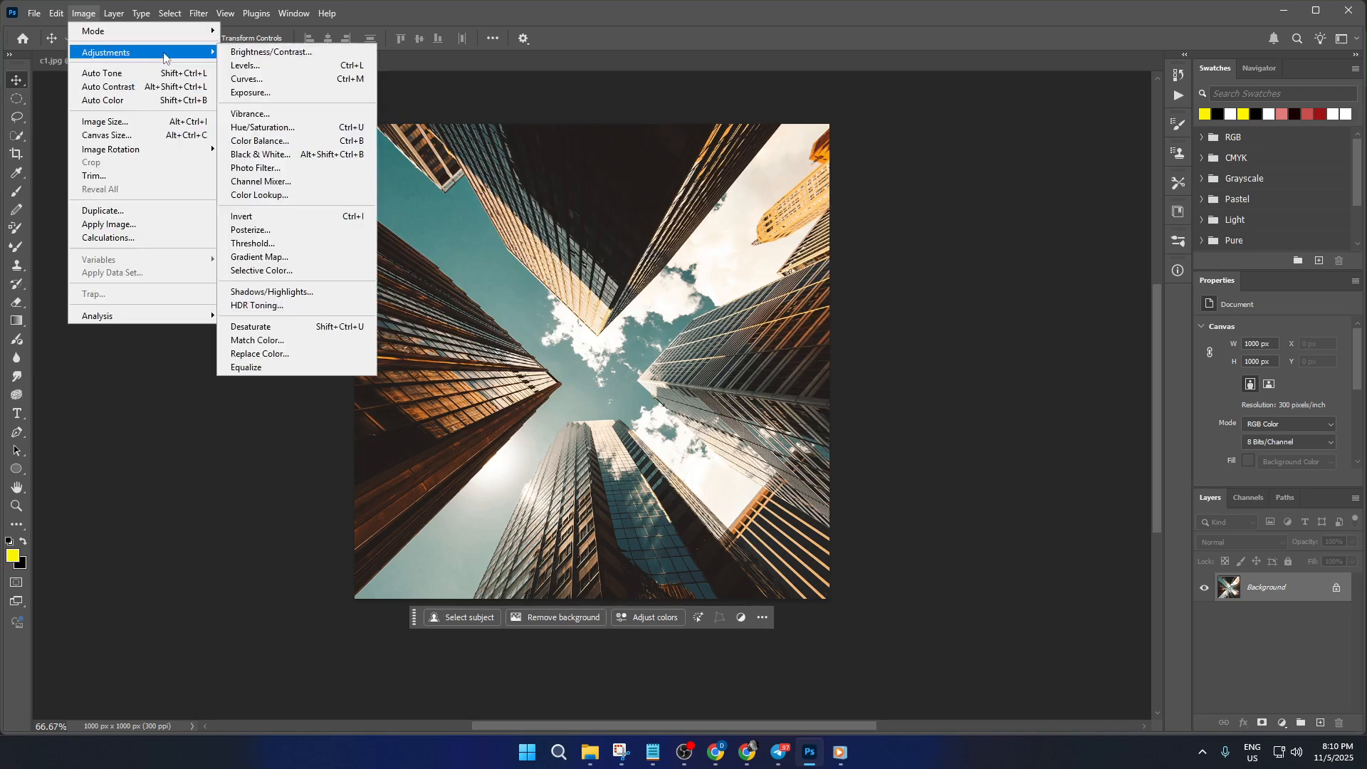
left_click(291, 66)
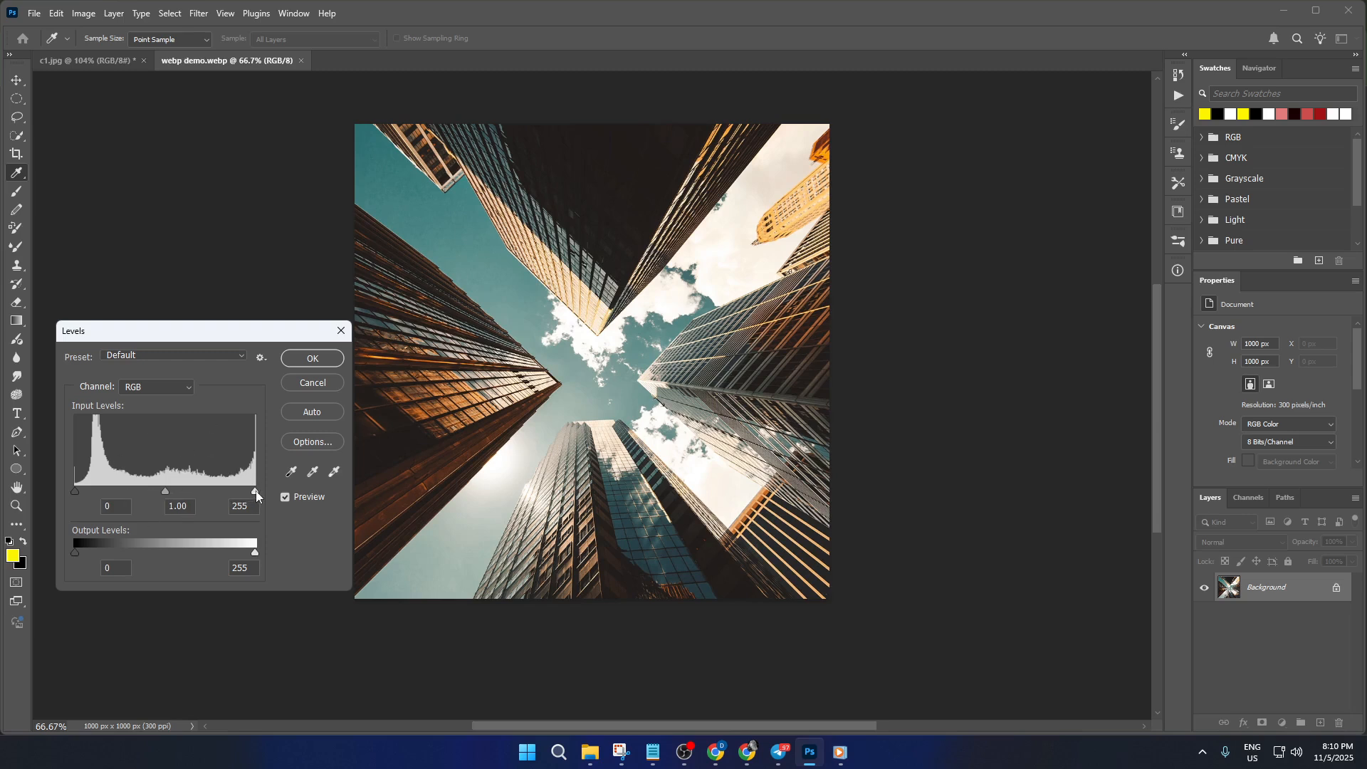
left_click_drag(255, 491, 222, 491)
left_click_drag(83, 490, 159, 491)
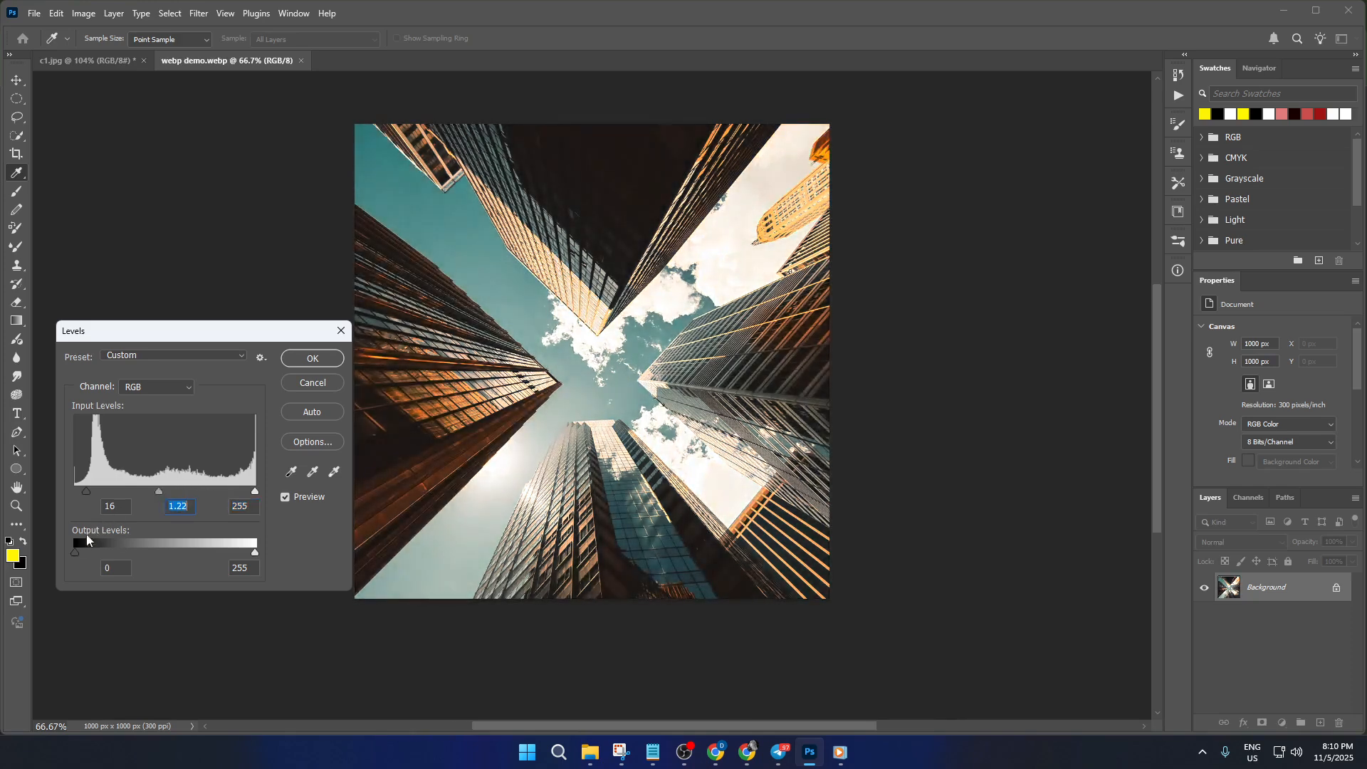
mouse_move(76, 550)
left_mouse_down()
mouse_move(146, 548)
mouse_move(76, 546)
left_mouse_up()
Try the Darker and Increase Contrast 1 Levels presets on the image, and close the adjustment without applying it.
left_click(186, 358)
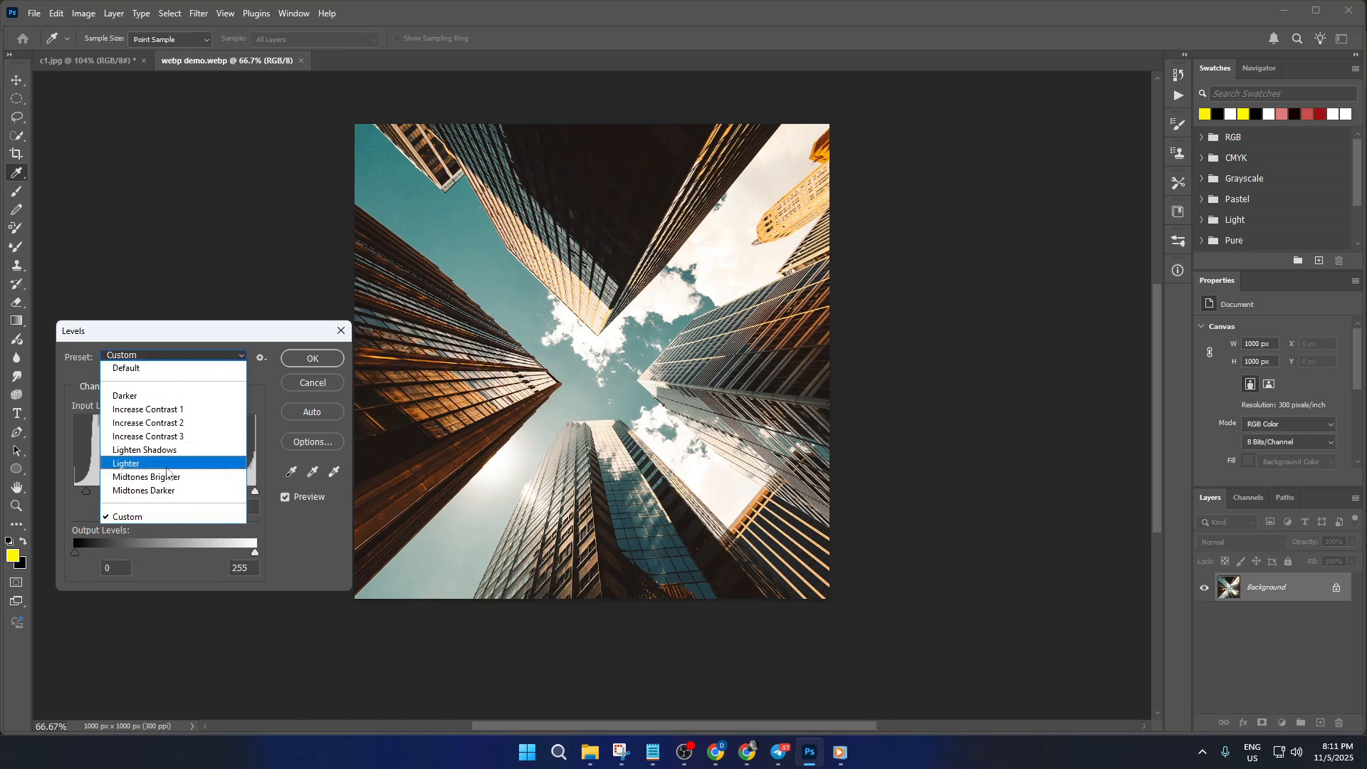
left_click(195, 350)
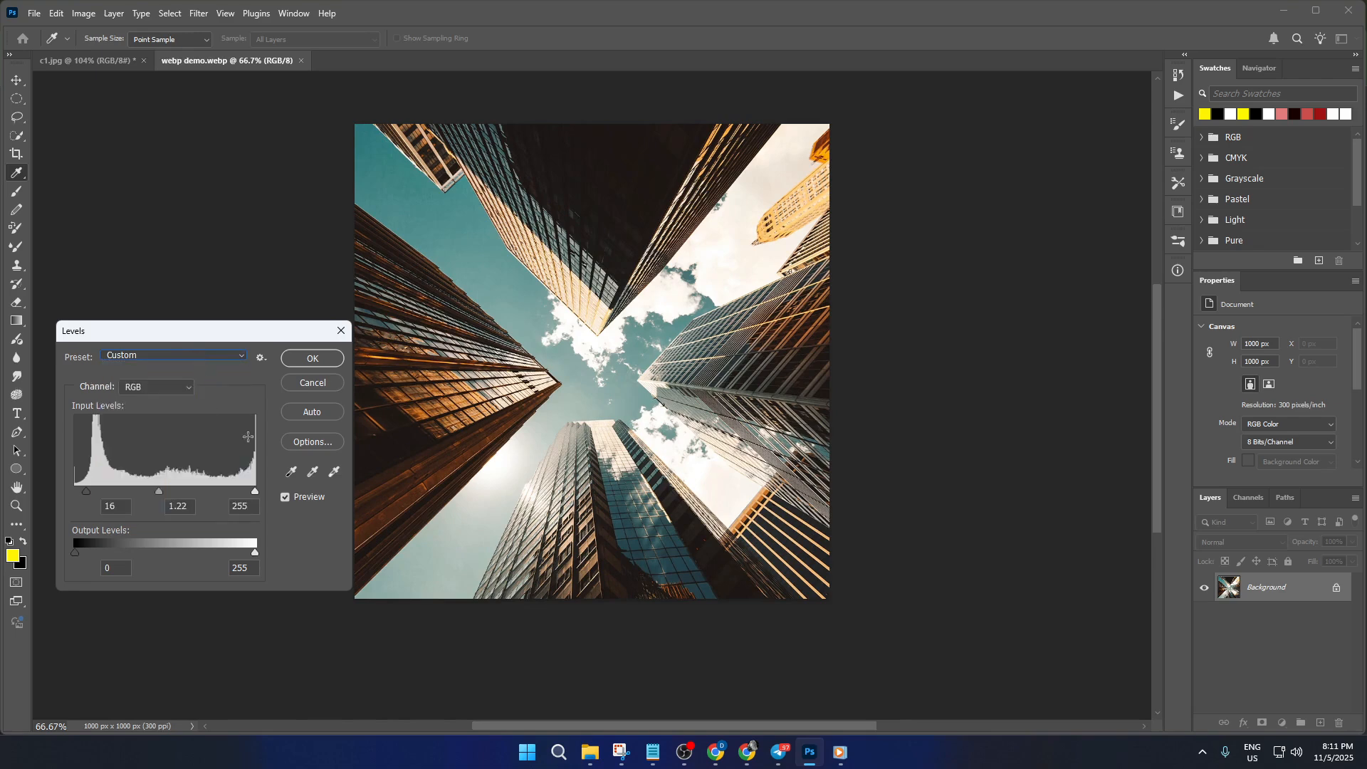
left_click(178, 355)
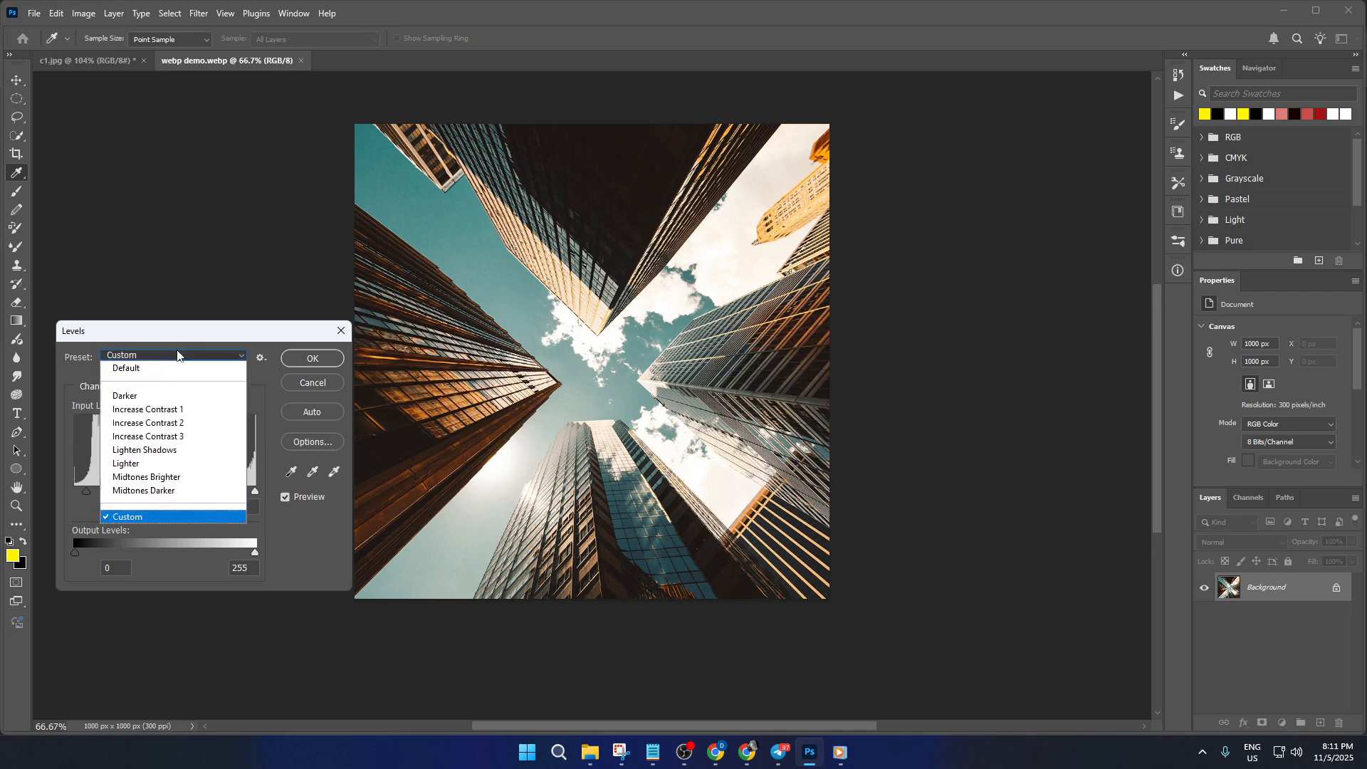
left_click(168, 396)
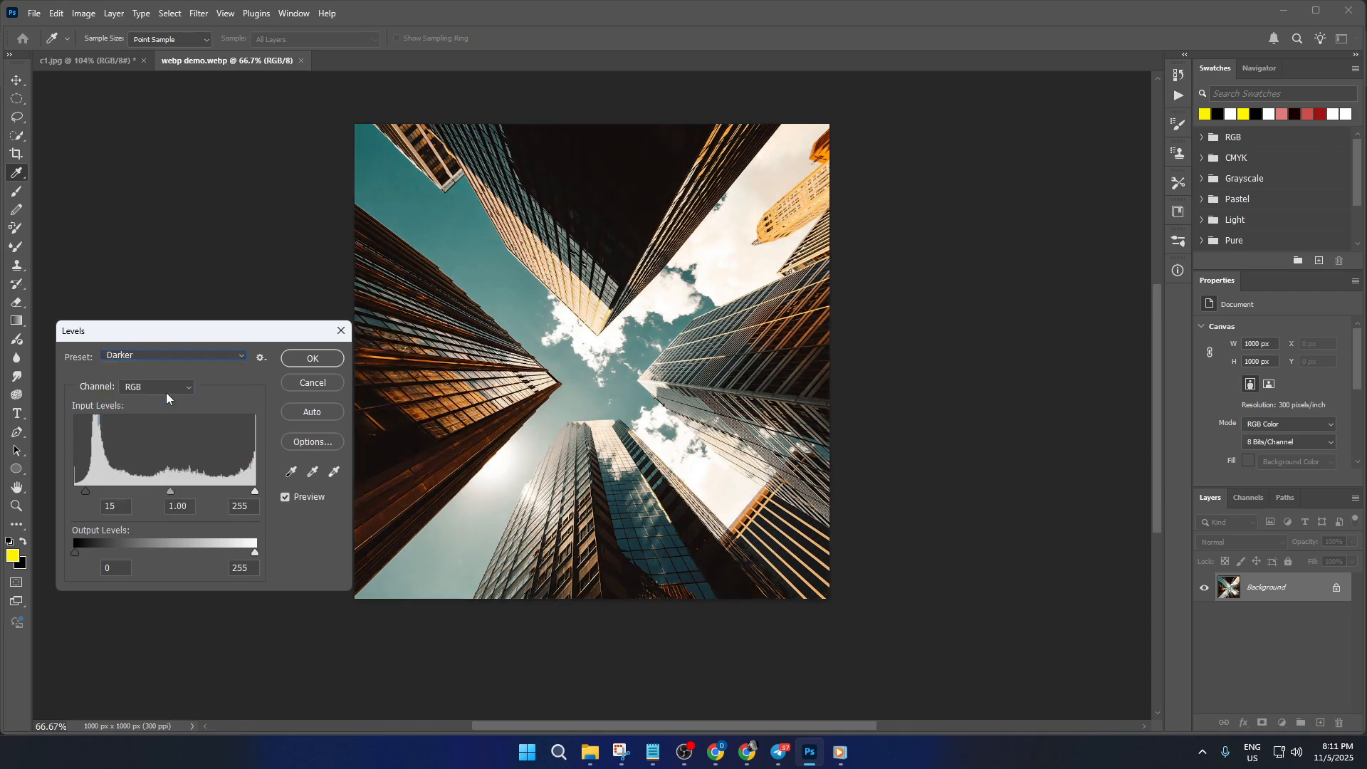
left_click(193, 355)
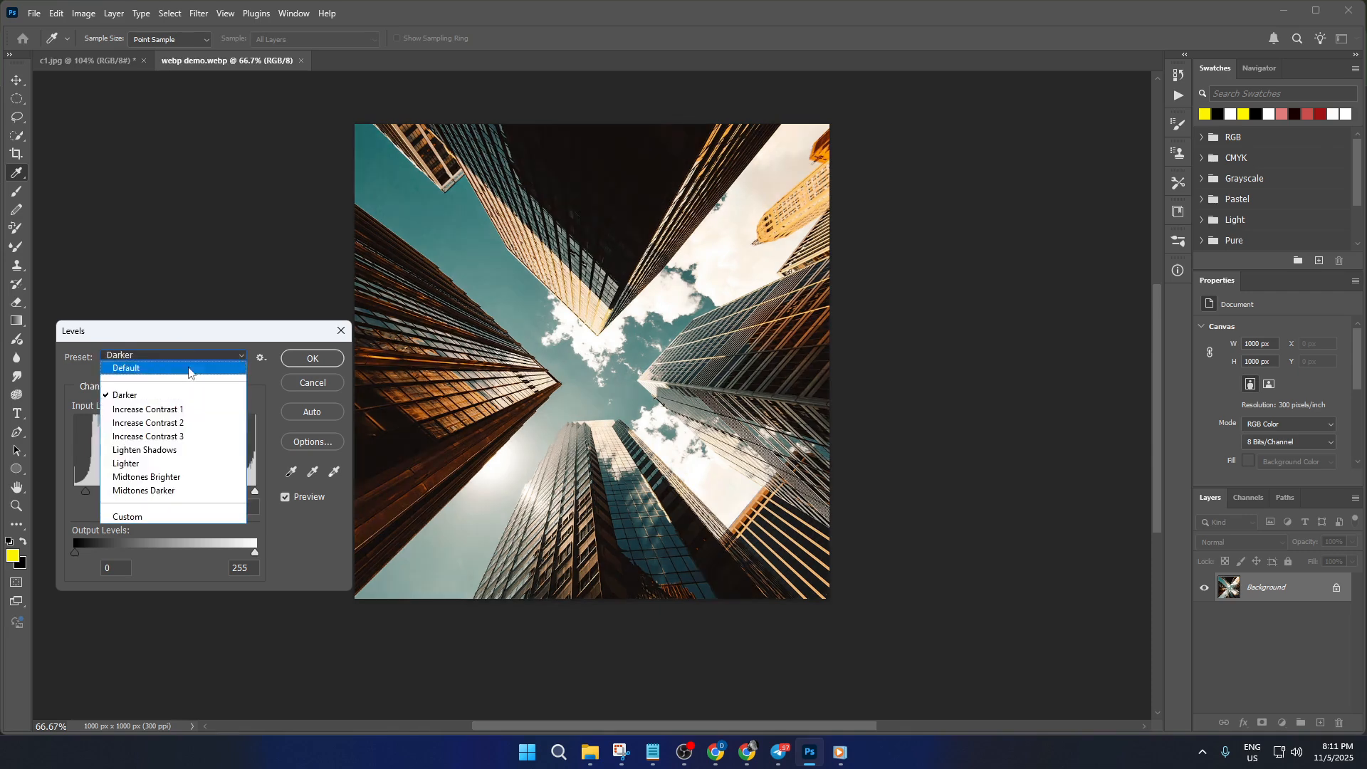
left_click(185, 404)
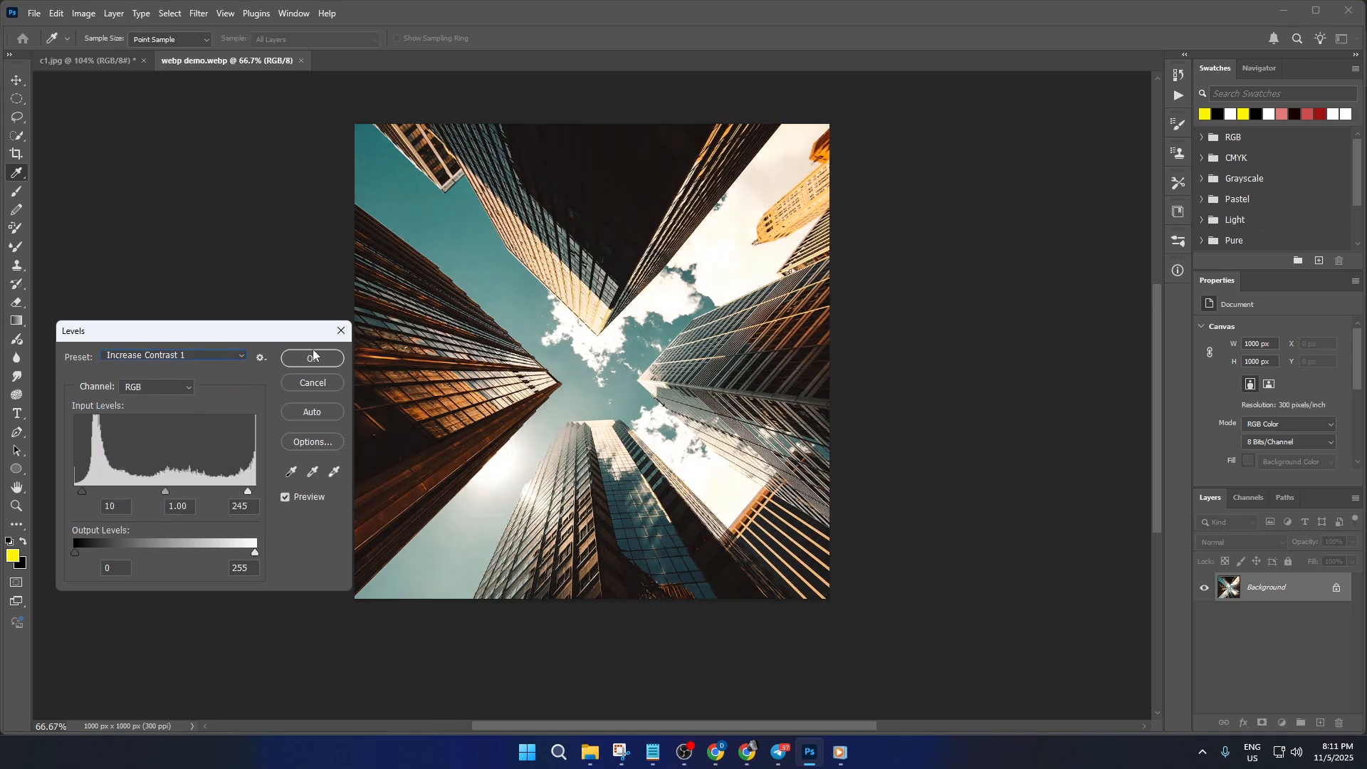
left_click(346, 330)
key("v")
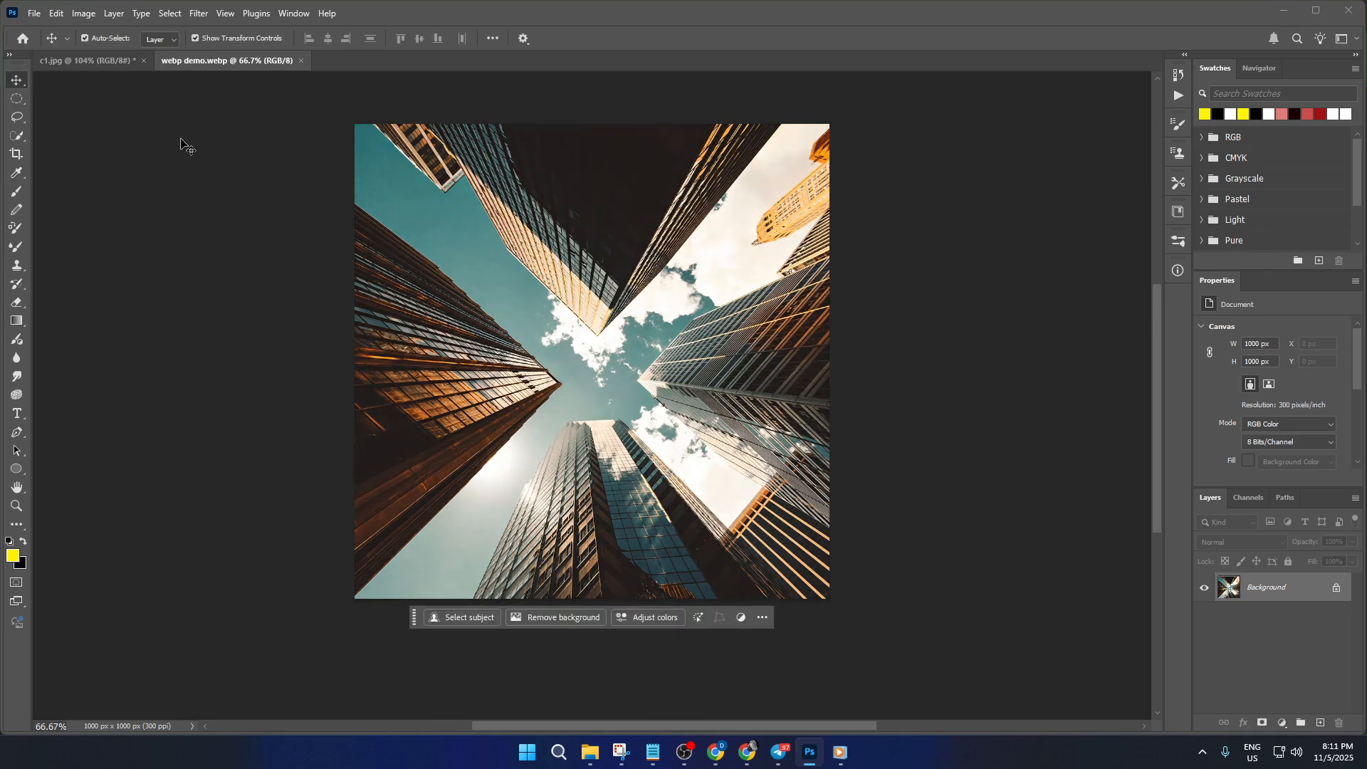
Try a Curves adjustment that pulls the RGB curve down to darken the image, and cancel it.
left_click(95, 15)
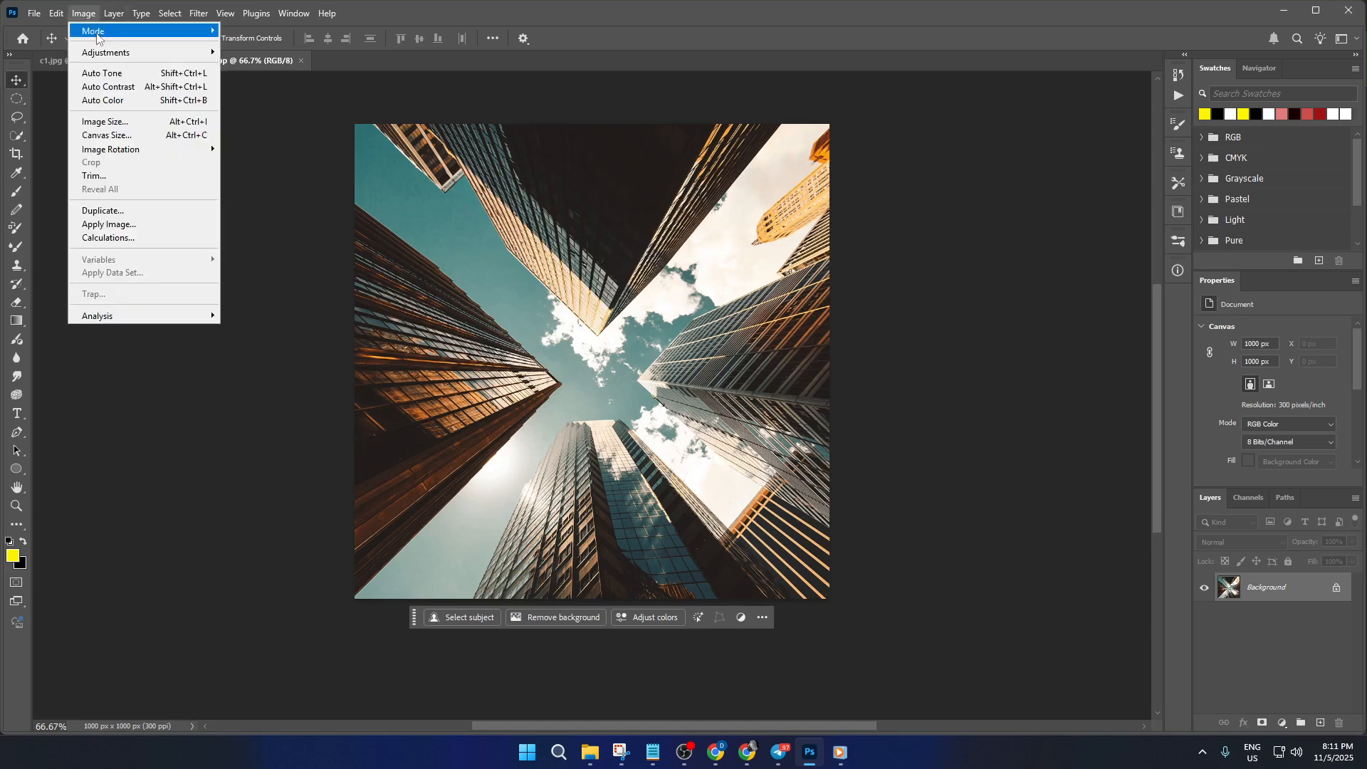
mouse_move(143, 54)
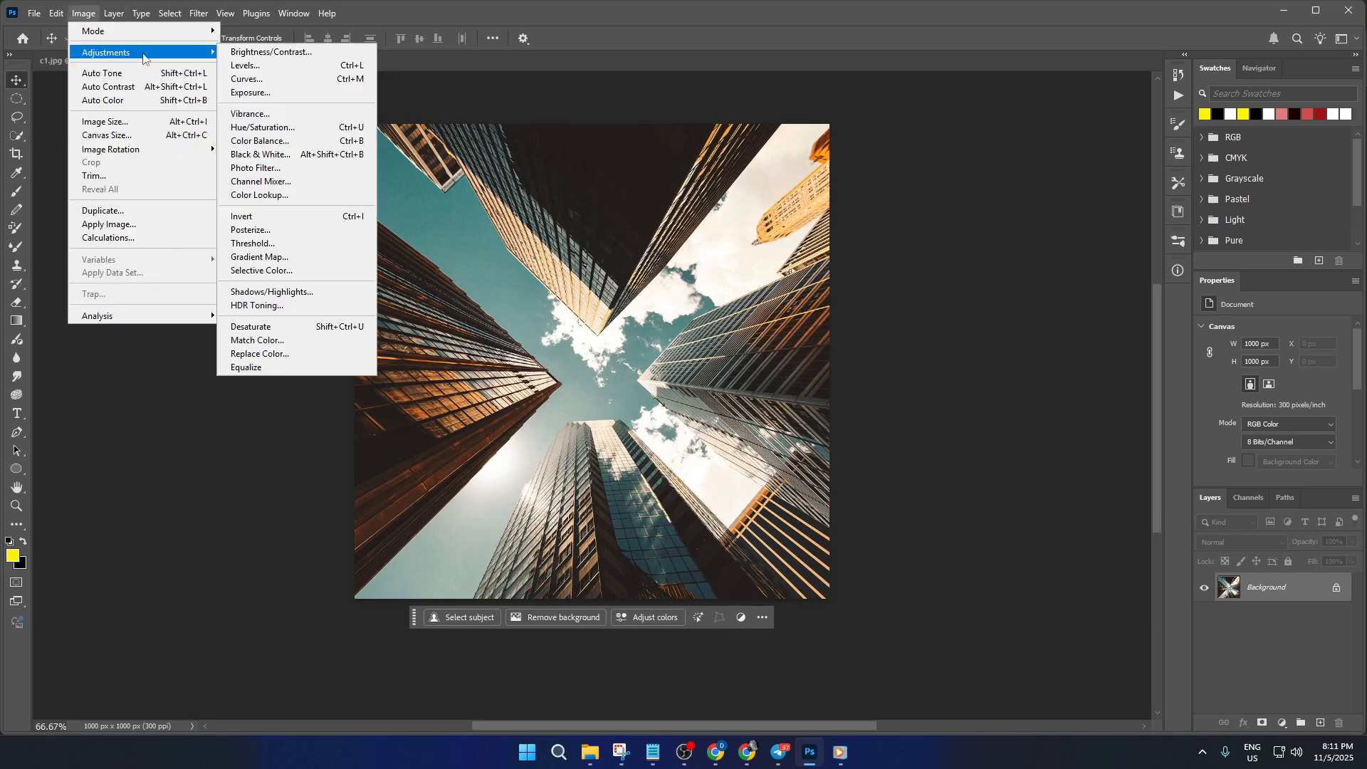
left_click(257, 78)
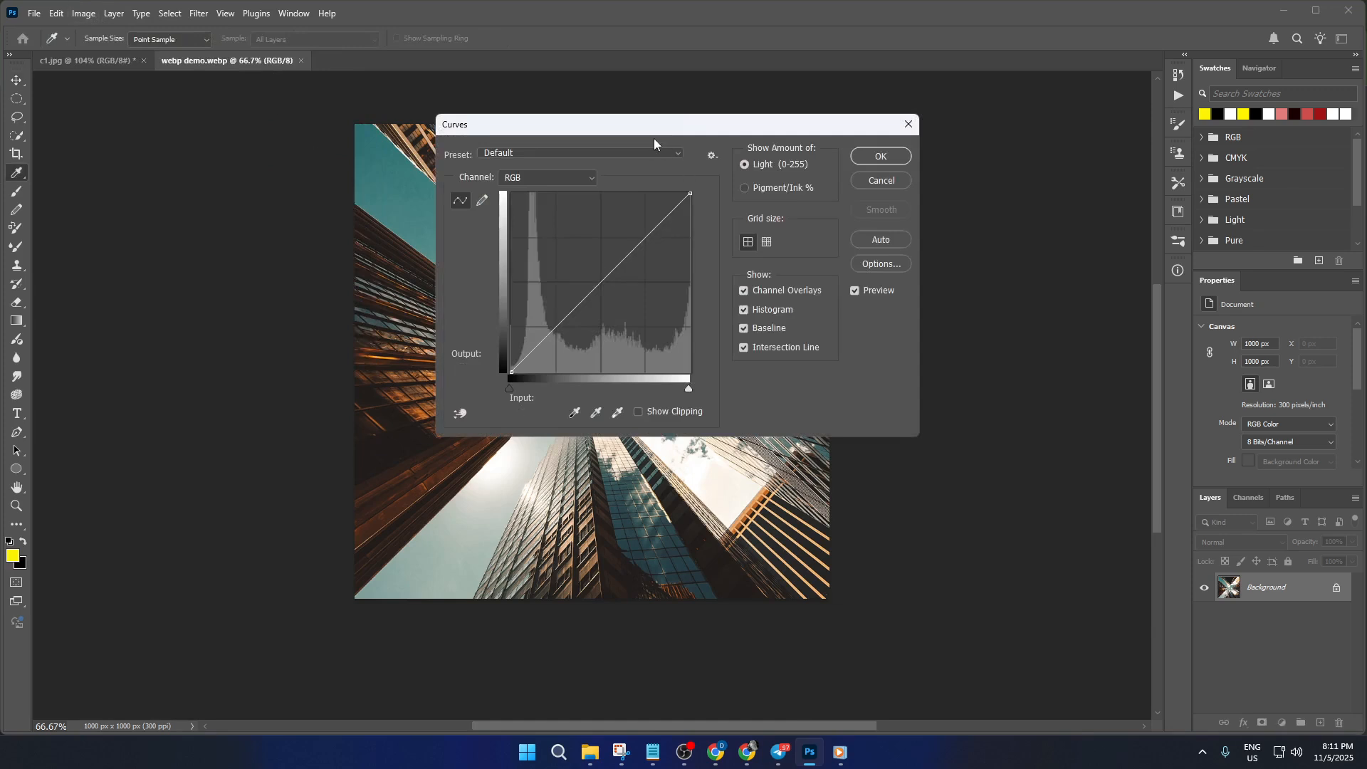
left_click_drag(668, 137, 1113, 125)
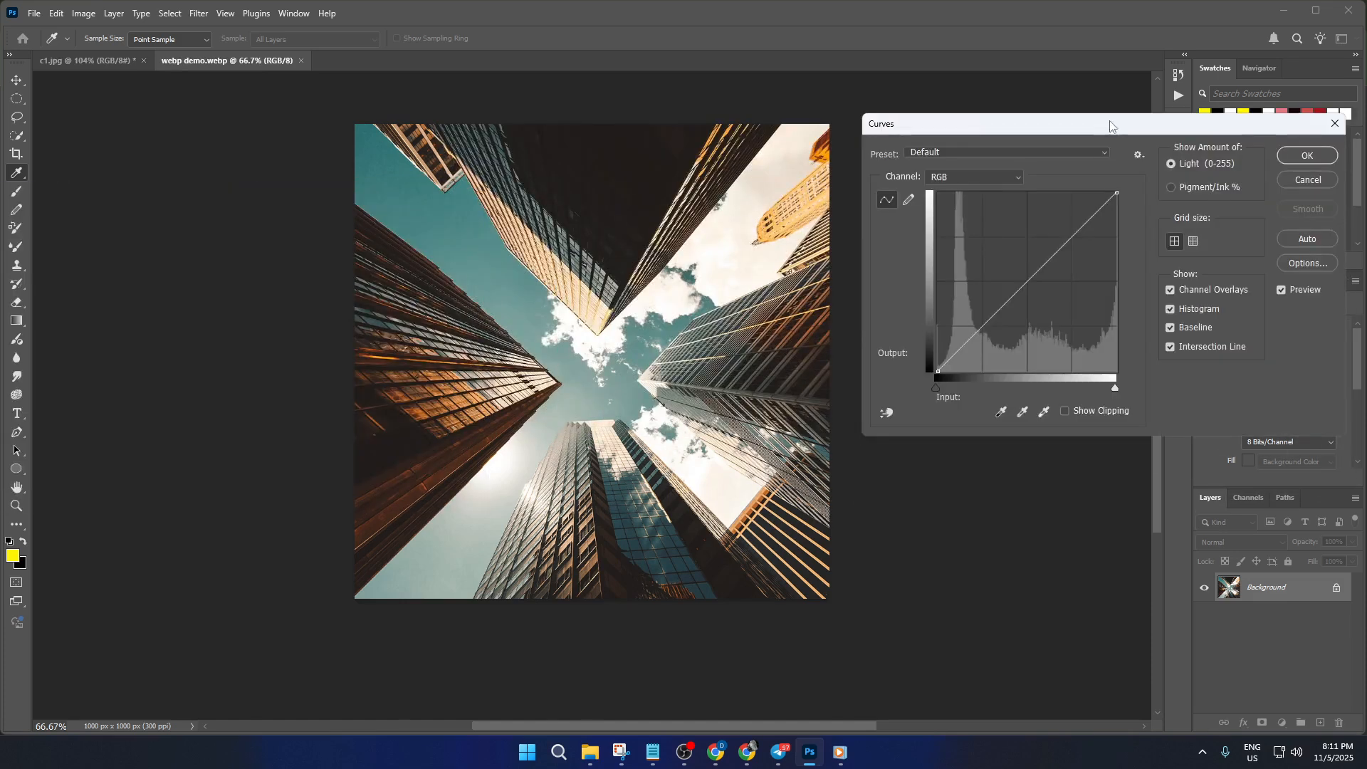
left_click_drag(1032, 265, 928, 383)
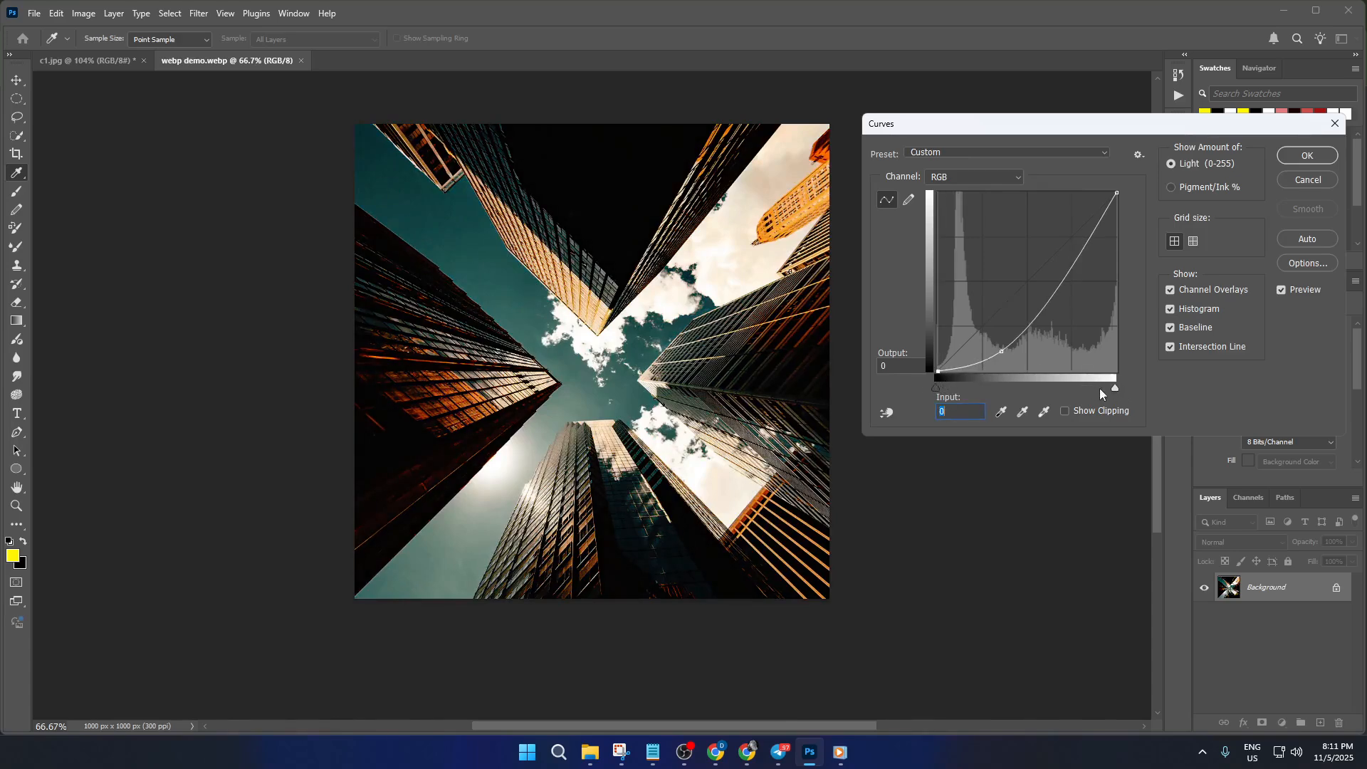
left_click_drag(1115, 390, 1150, 372)
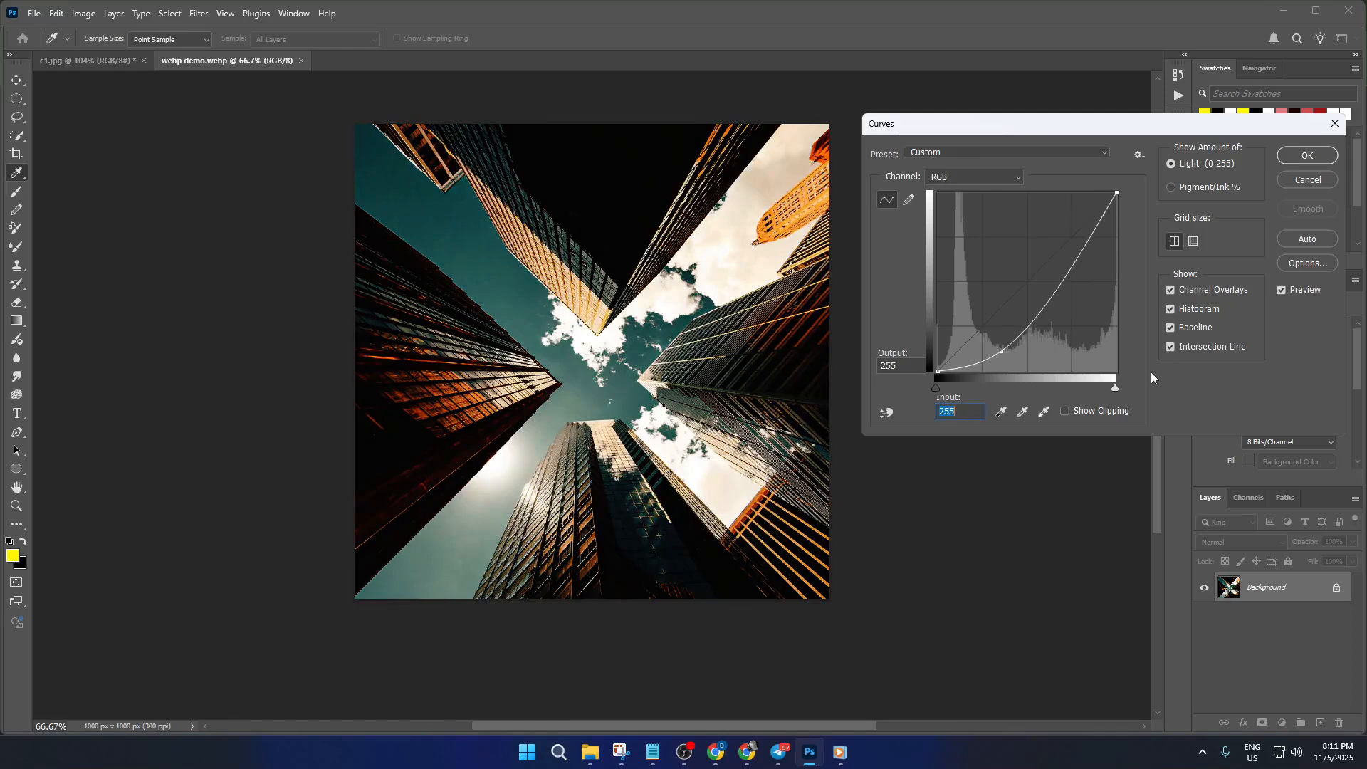
left_click(1301, 182)
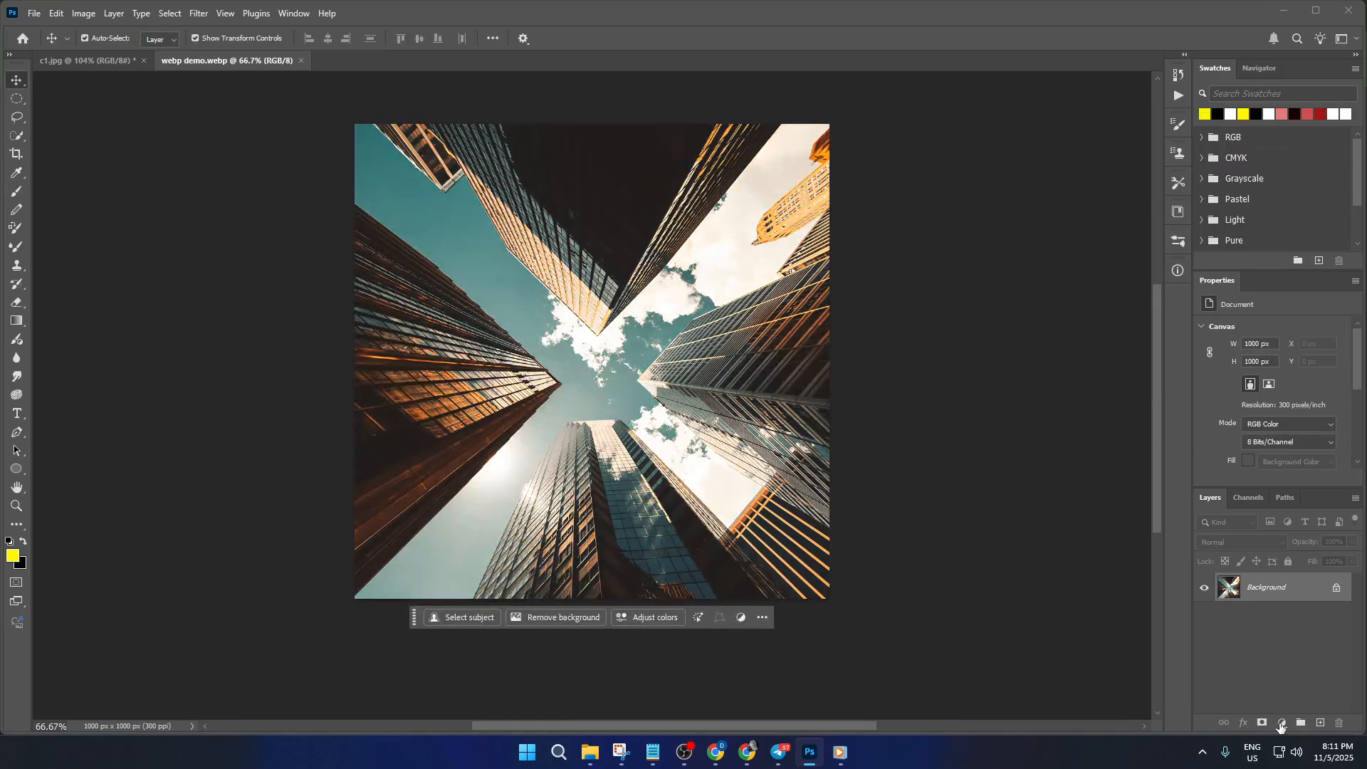
Add a Levels adjustment layer with a shadow input of 41, and a Curves adjustment layer above it.
left_click(1281, 724)
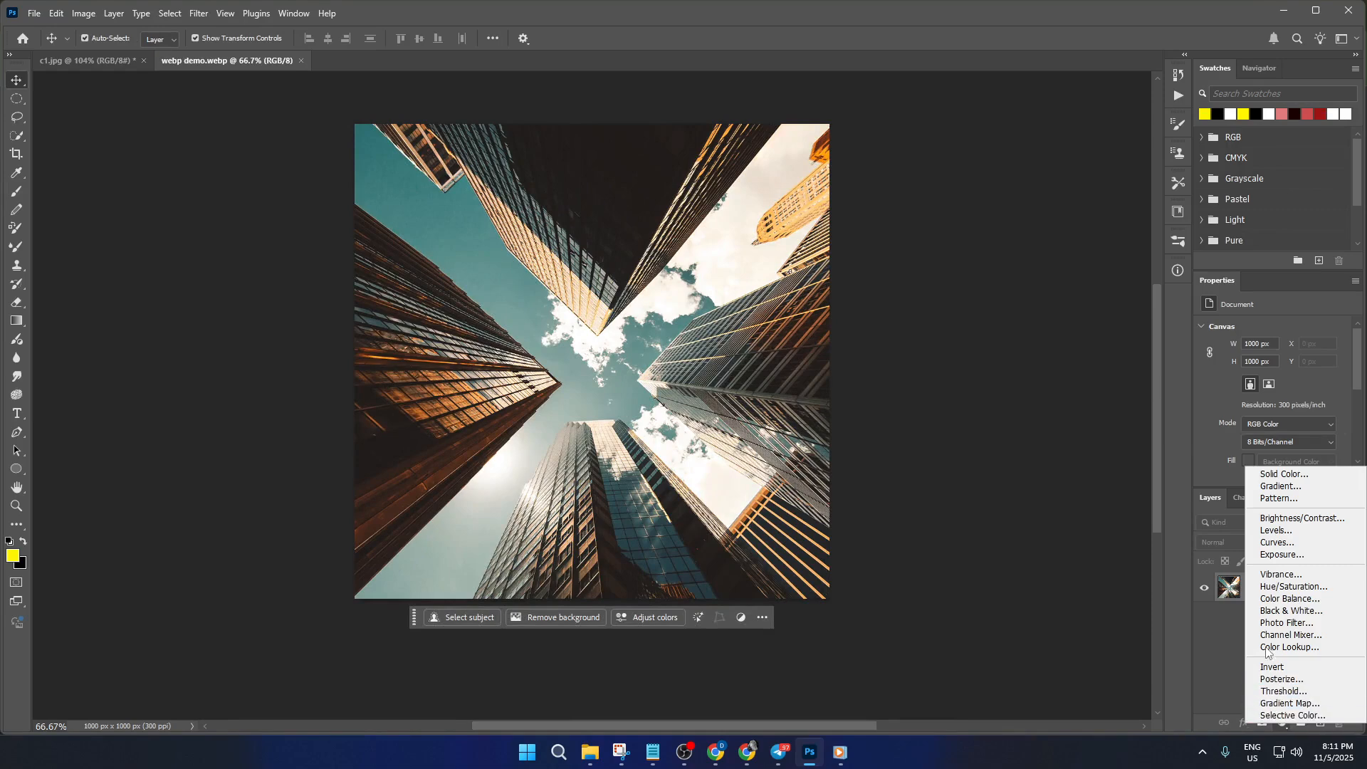
left_click(1286, 532)
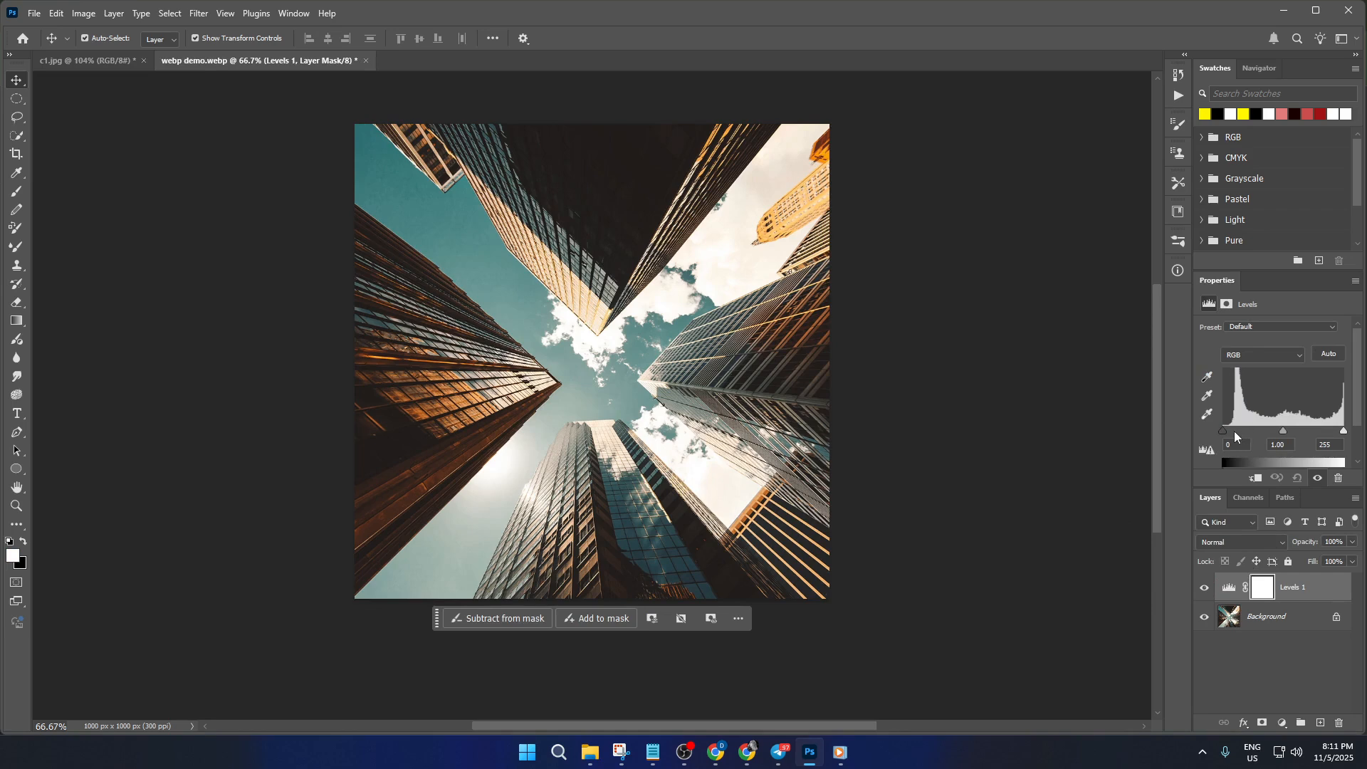
mouse_move(1224, 430)
left_mouse_down()
mouse_move(1258, 431)
mouse_move(1224, 428)
mouse_move(1256, 430)
mouse_move(1241, 431)
left_mouse_up()
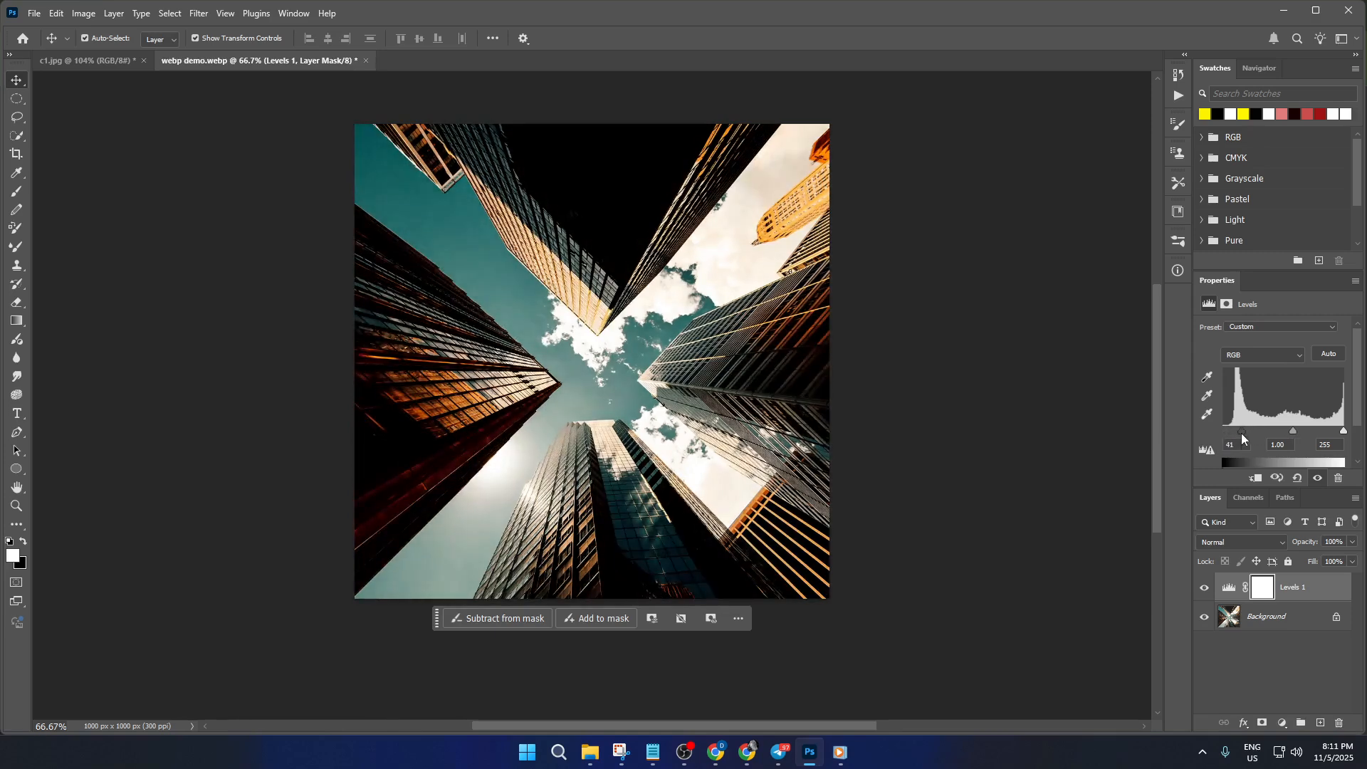
left_click(1285, 719)
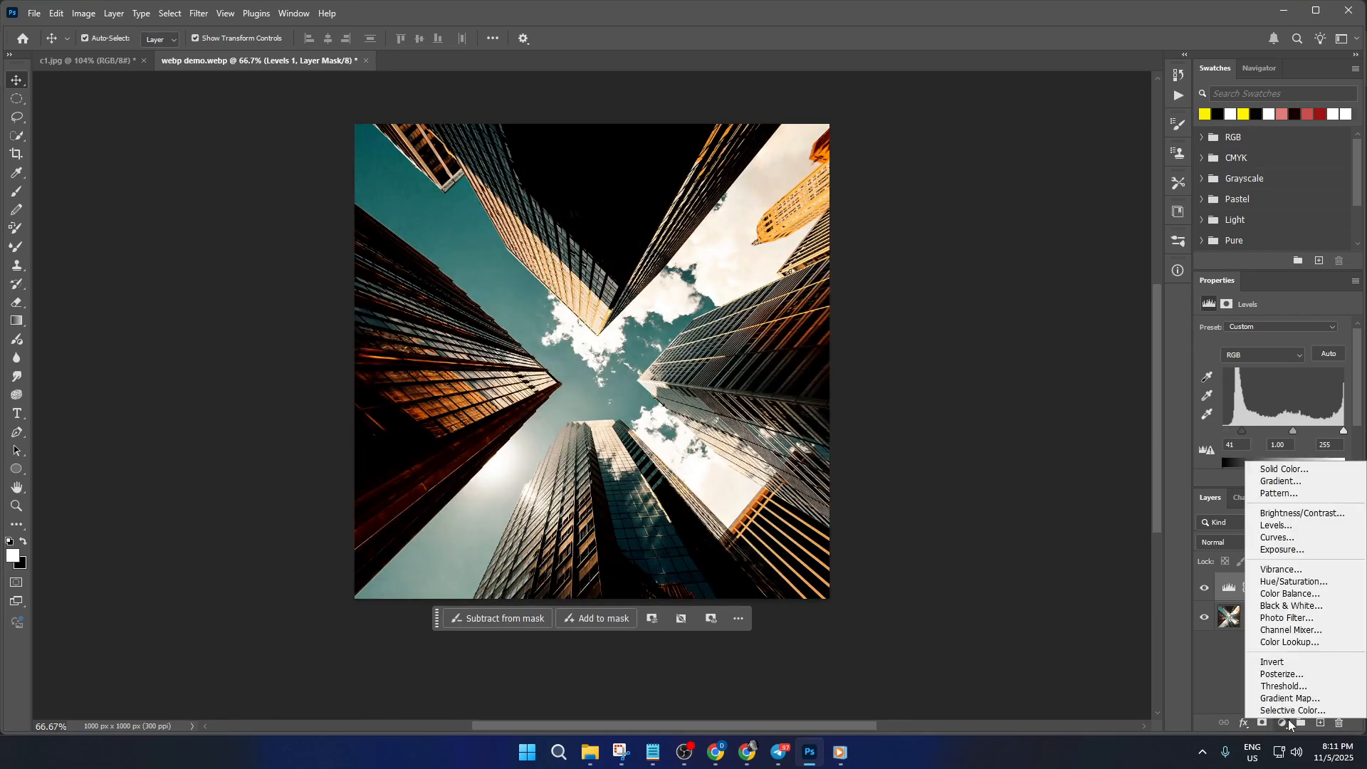
left_click(1293, 539)
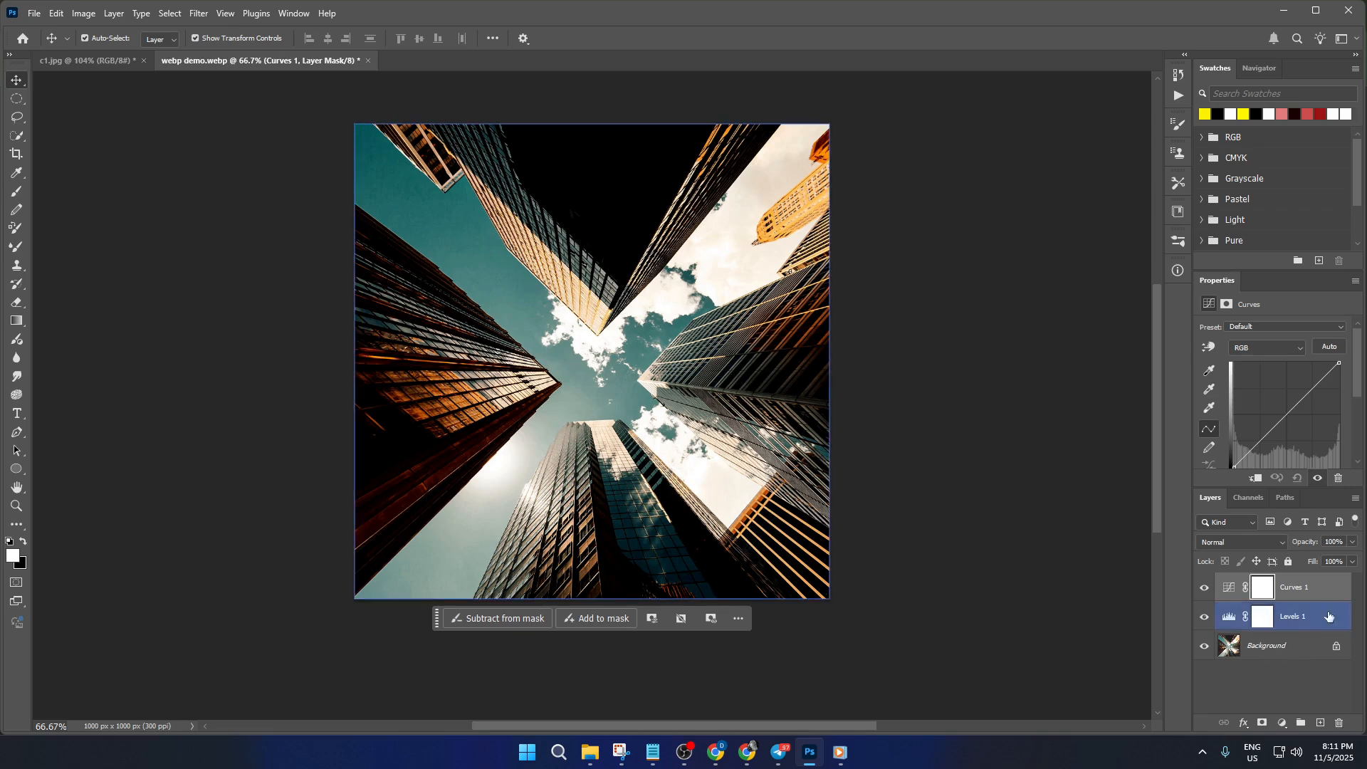
Add a Color Balance adjustment layer with midtones at Cyan-Red -91, Magenta-Green +15 and Yellow-Blue +100.
left_click(1282, 722)
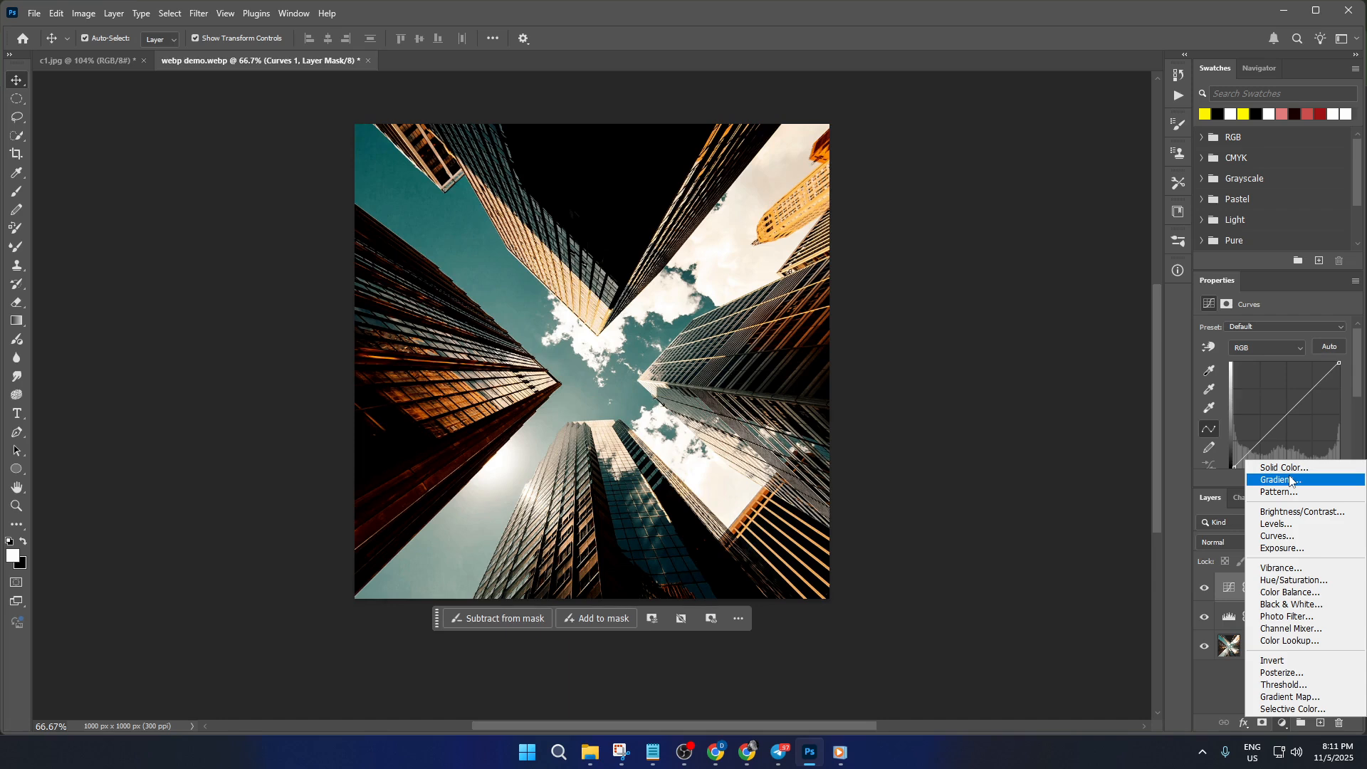
left_click(1294, 592)
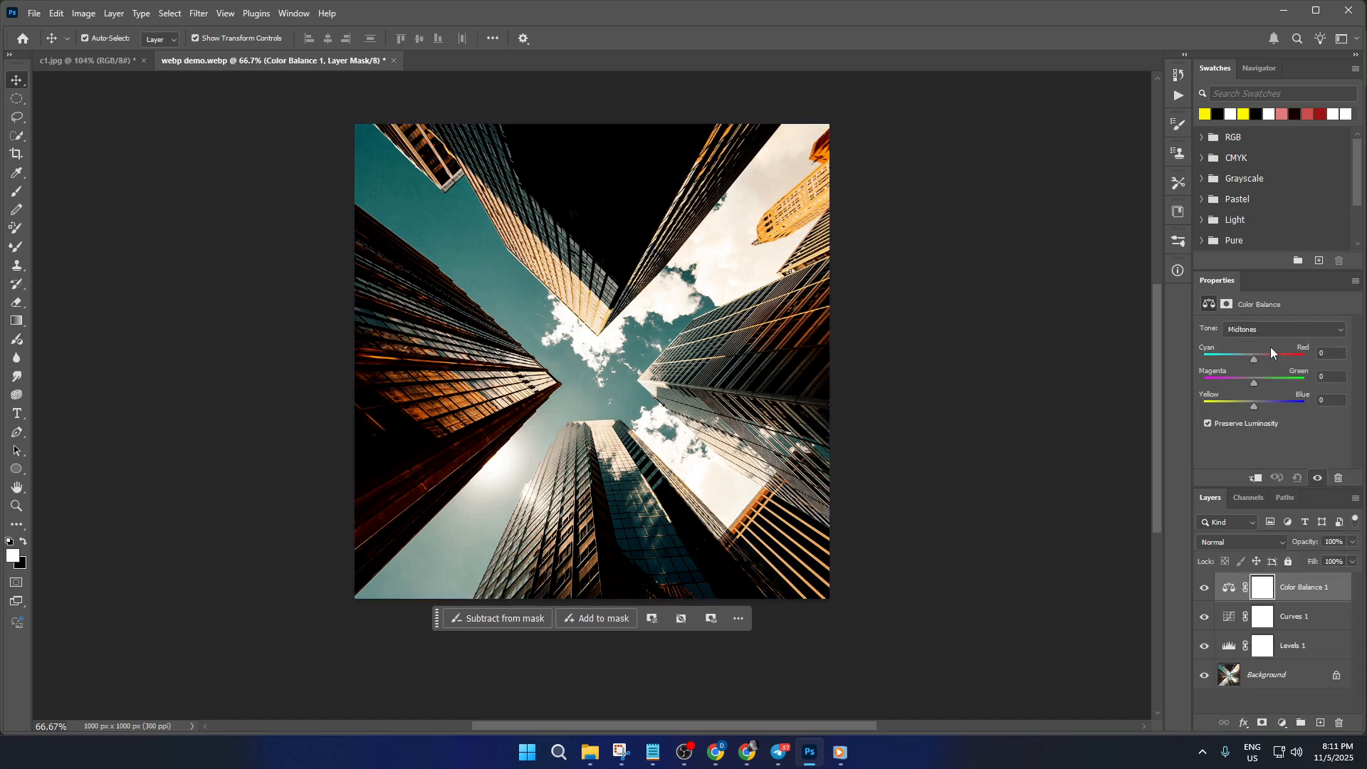
left_click_drag(1262, 352, 1295, 413)
left_click_drag(1307, 384, 1228, 360)
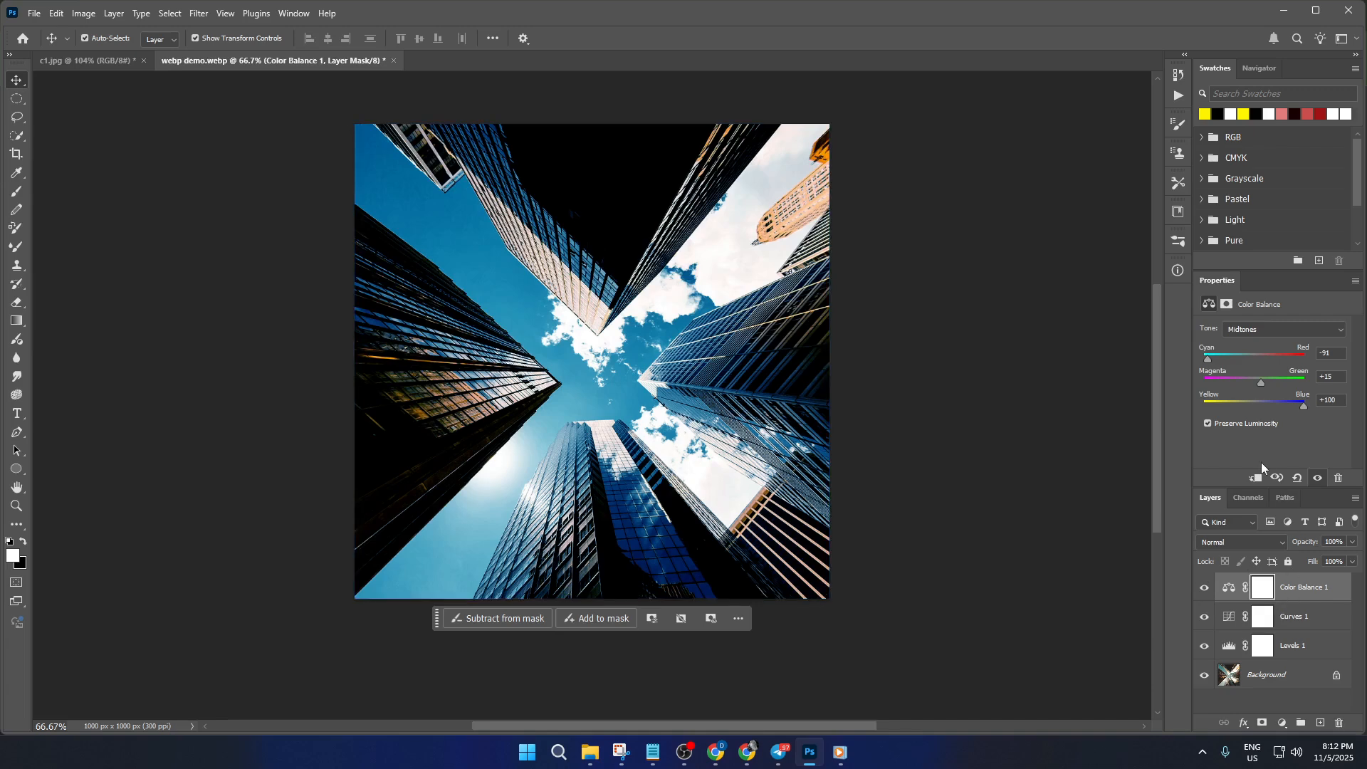
Shape the Curves adjustment layer's RGB curve into a gentle S with slightly raised highlights and lowered shadows.
left_click(1314, 615)
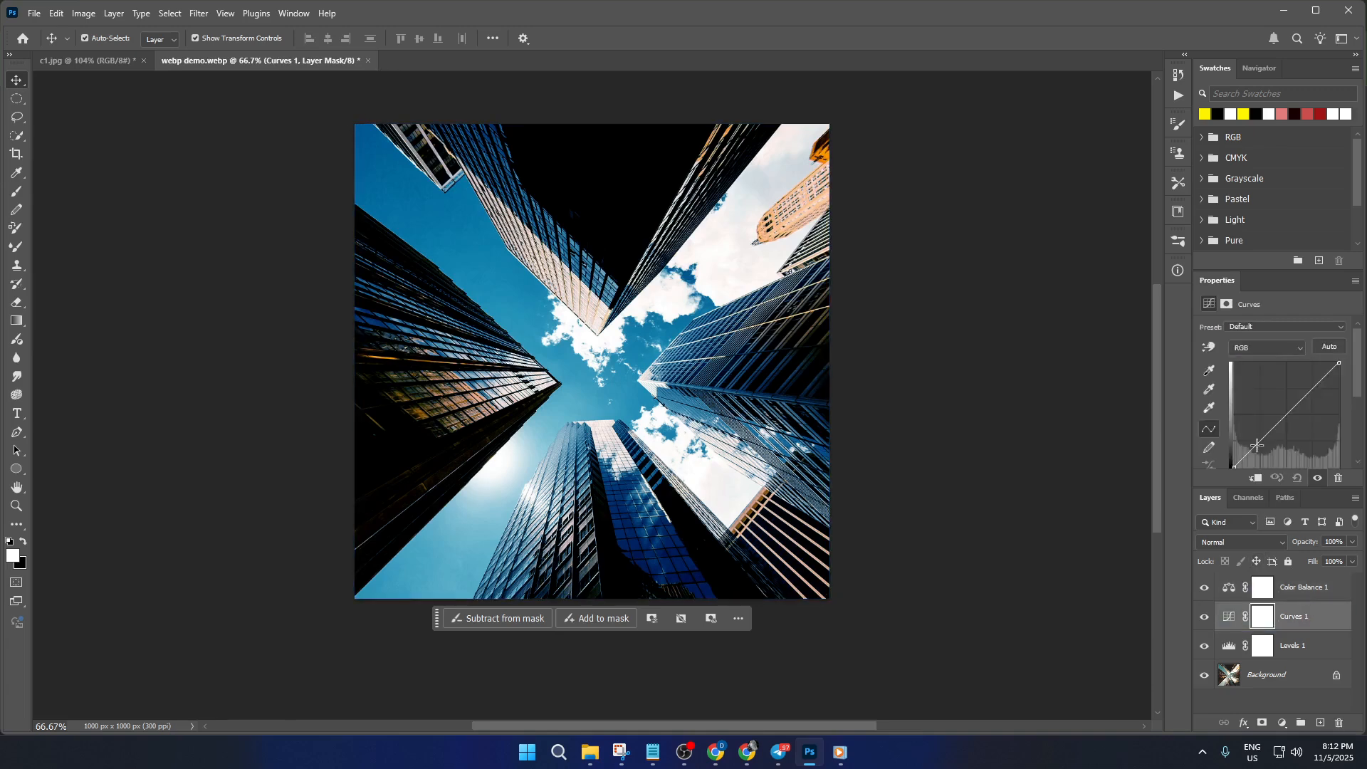
mouse_move(1280, 412)
left_mouse_down()
mouse_move(1288, 380)
mouse_move(1311, 416)
mouse_move(1312, 393)
mouse_move(1286, 450)
mouse_move(1295, 417)
mouse_move(1272, 430)
left_mouse_up()
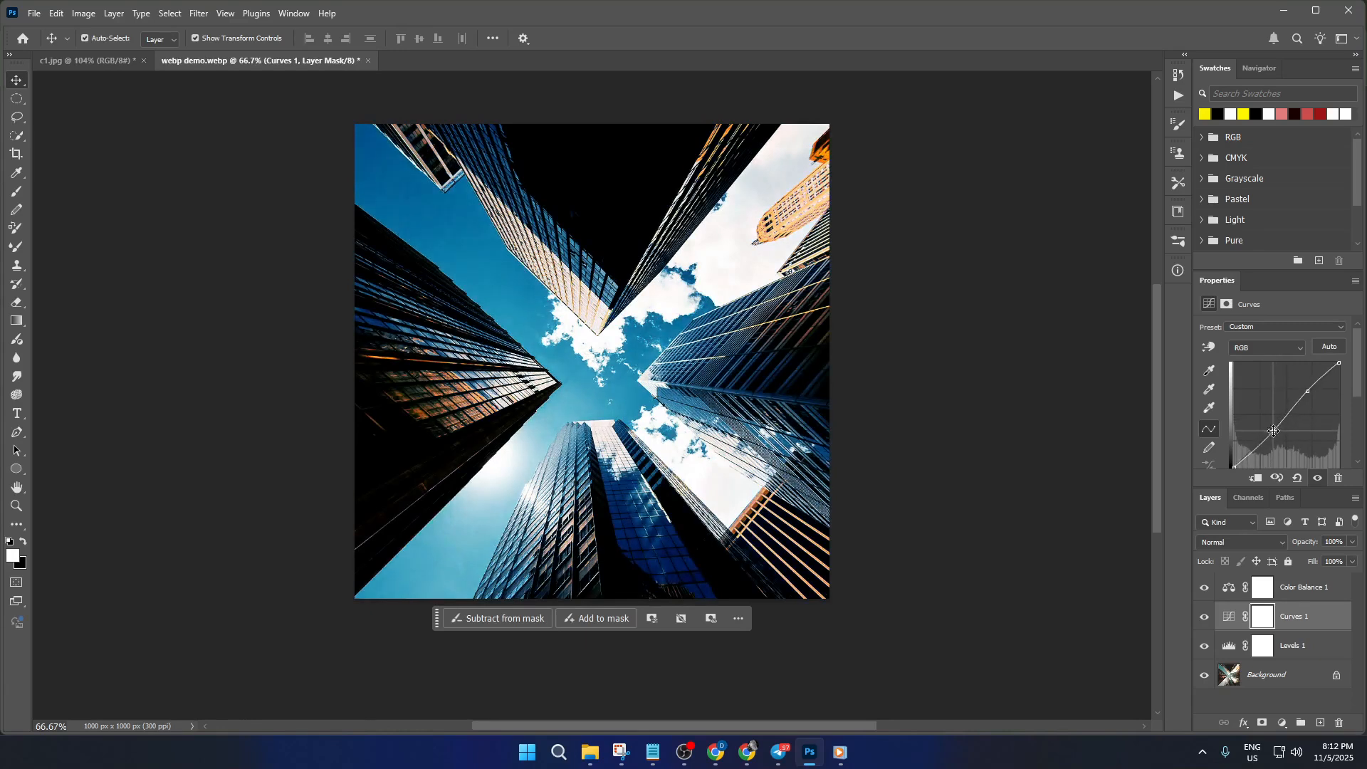